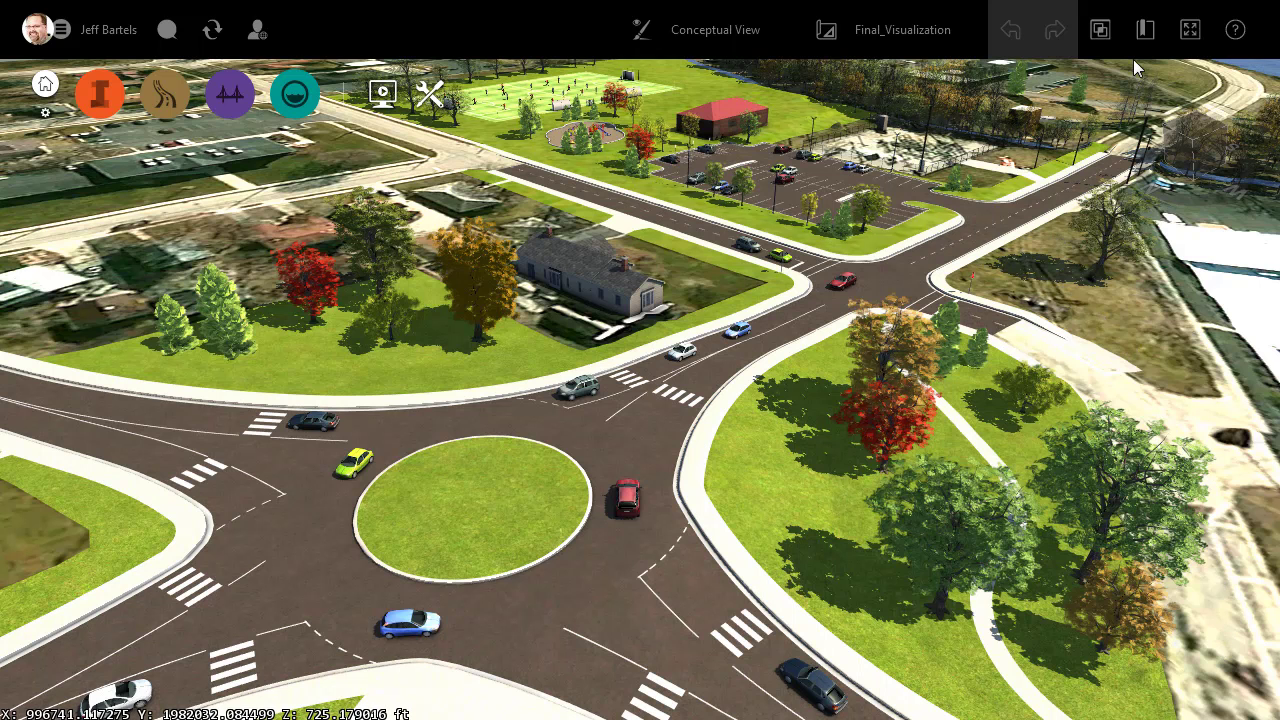
- Fly to the Prop-park bookmark view of the parking lot, playground and soccer field
{"action": "left_click", "coordinate": [1145, 30]}
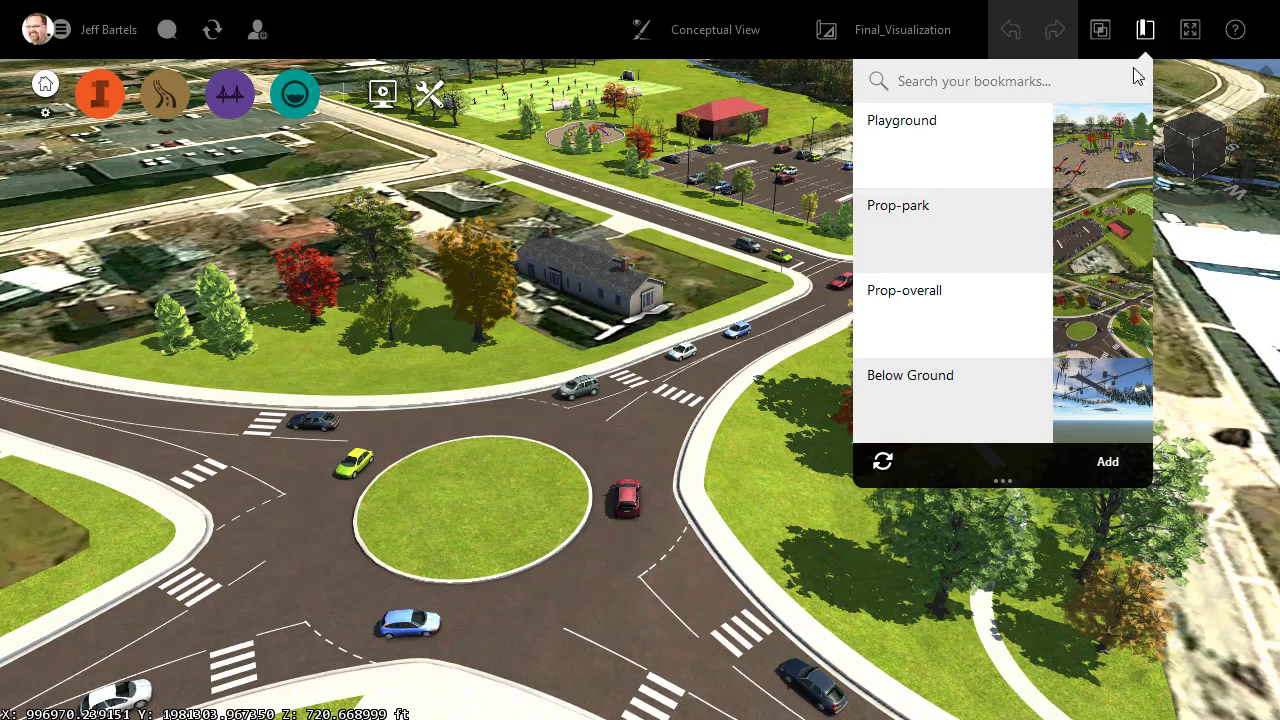
{"action": "left_click", "coordinate": [1080, 222]}
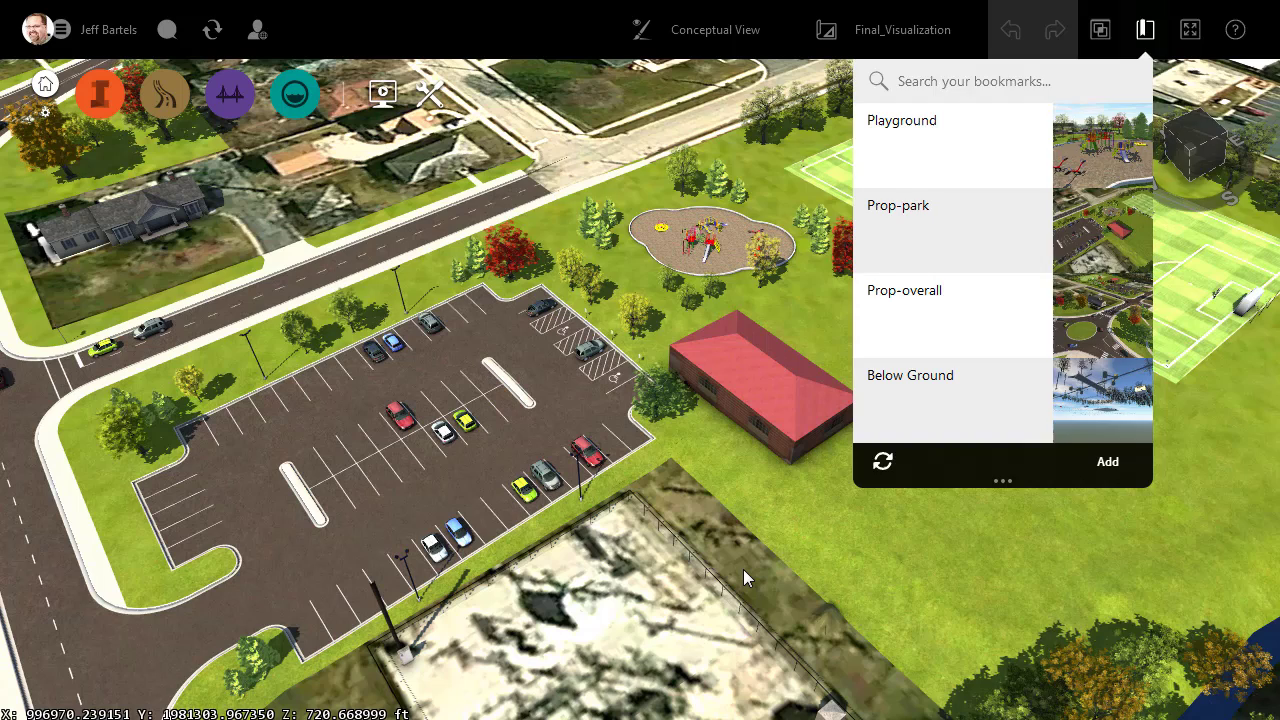
{"action": "left_click", "coordinate": [743, 578]}
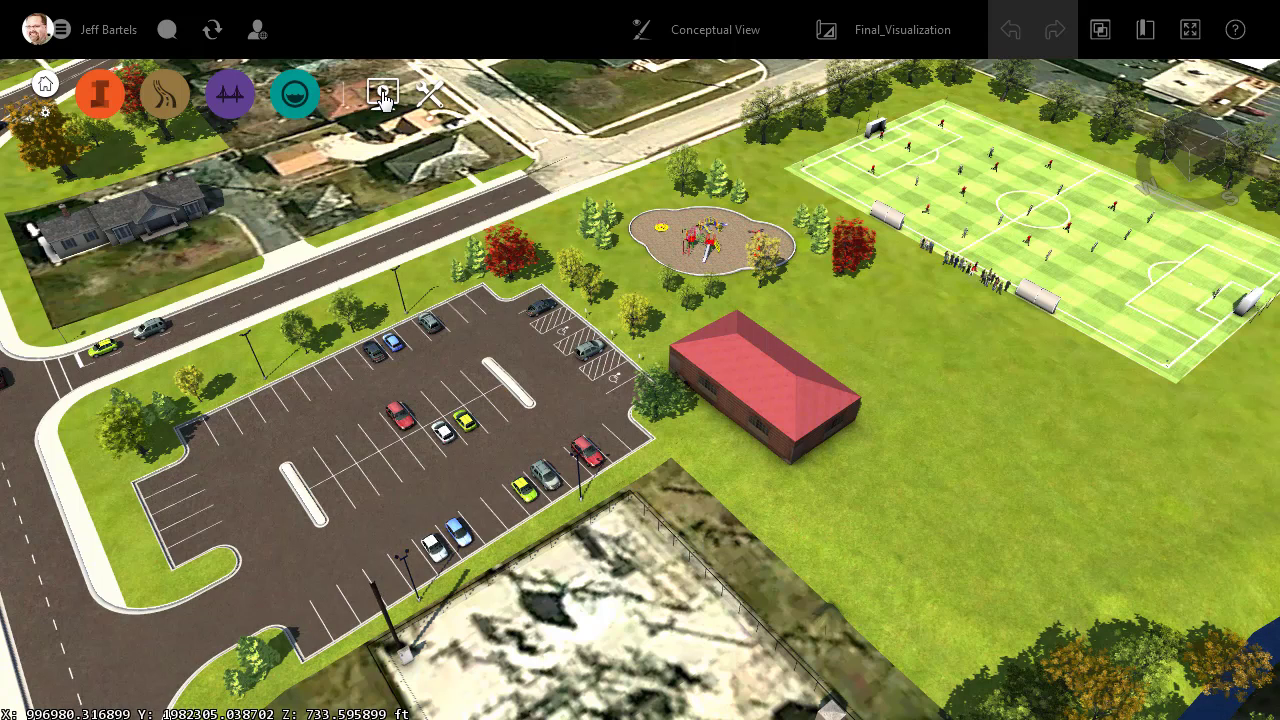
- Start a camera snapshot that saves as snapshot (1).jpg in the Desktop images folder
{"action": "left_click", "coordinate": [383, 94]}
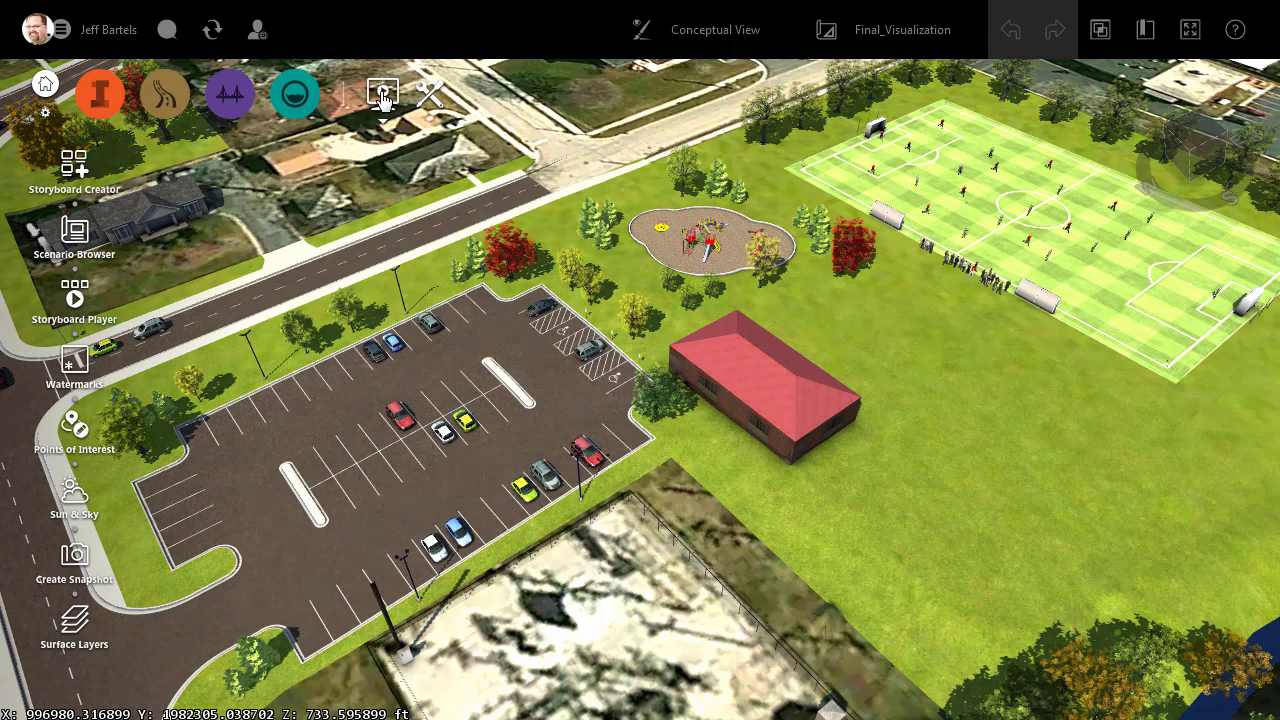
{"action": "left_click", "coordinate": [75, 558]}
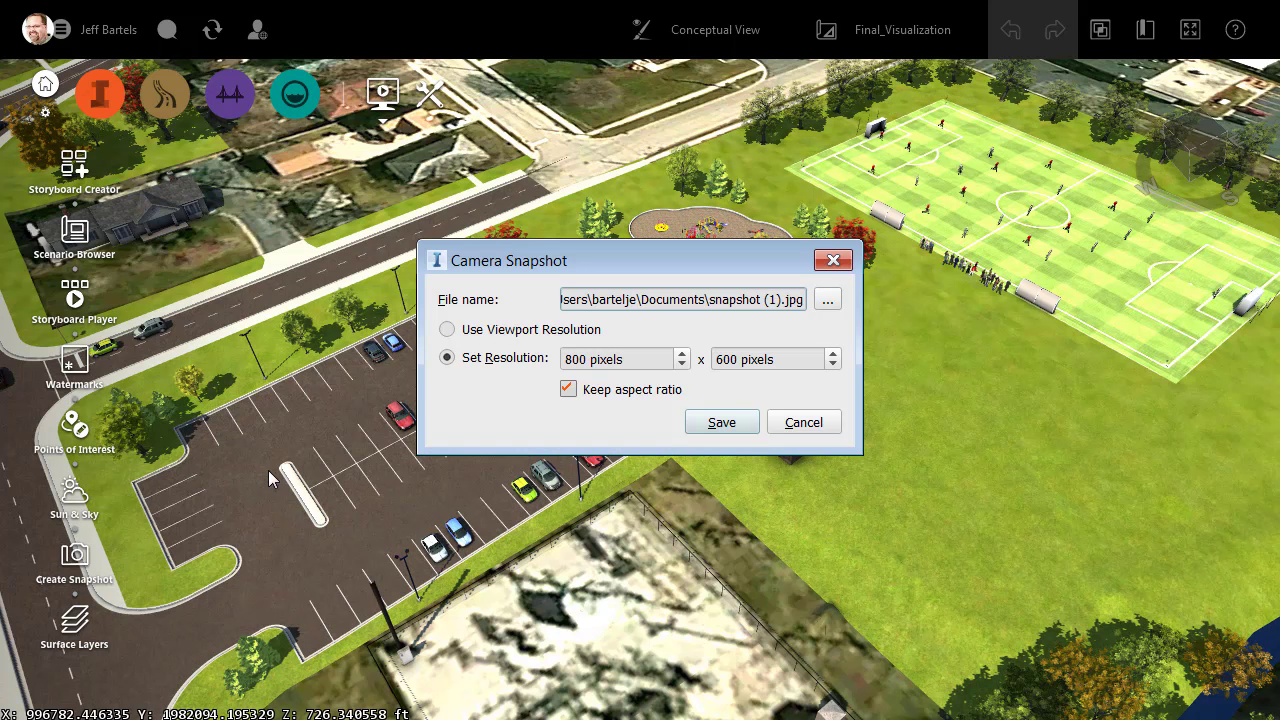
{"action": "left_click", "coordinate": [827, 300]}
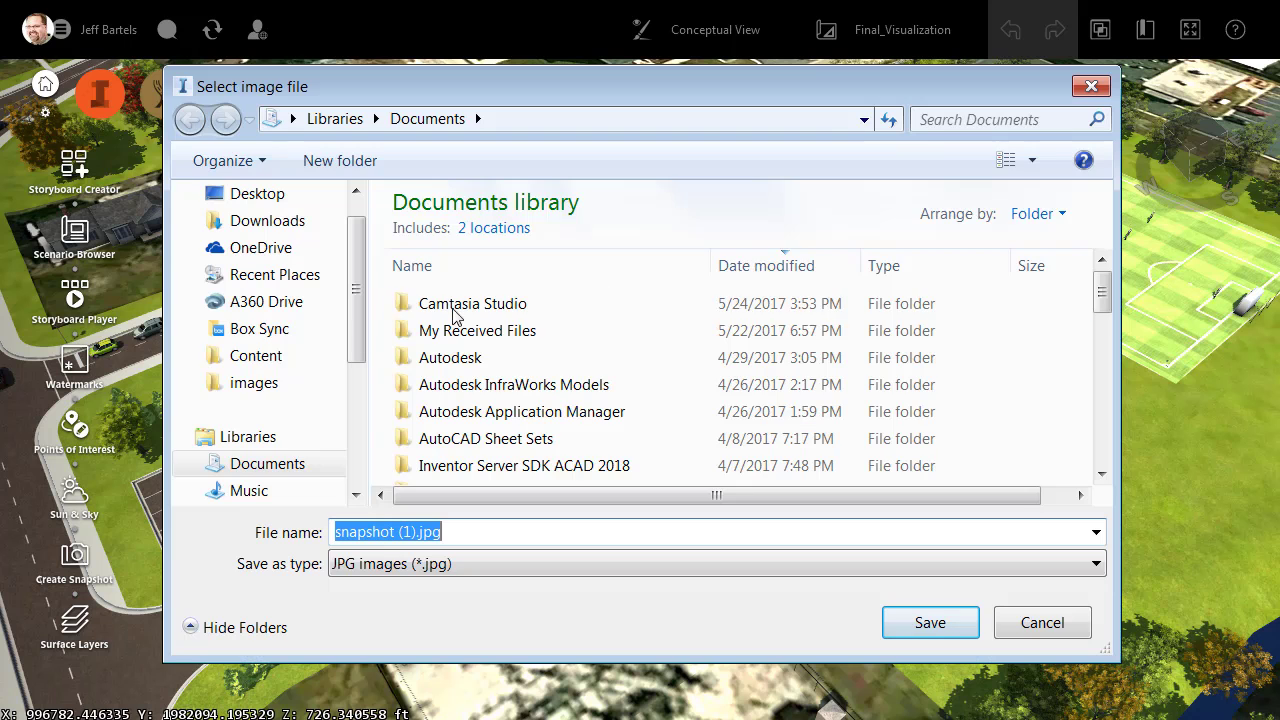
{"action": "left_click", "coordinate": [257, 383]}
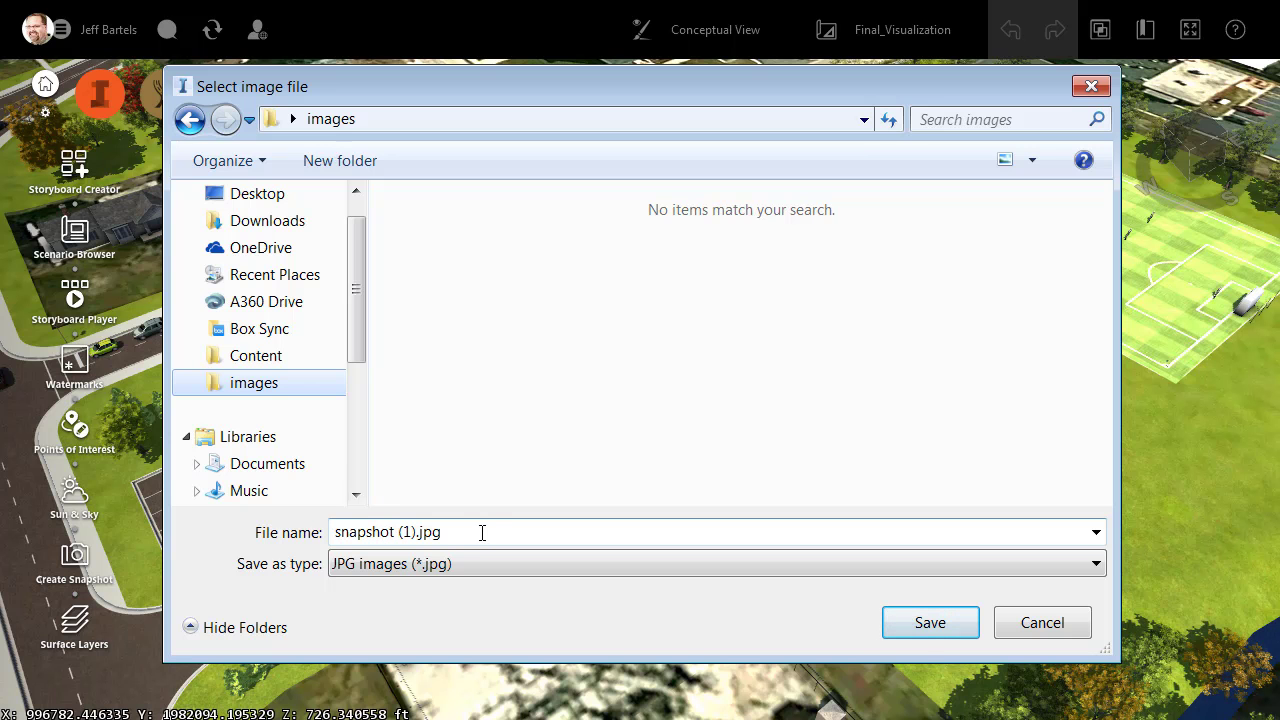
{"action": "left_click", "coordinate": [915, 633]}
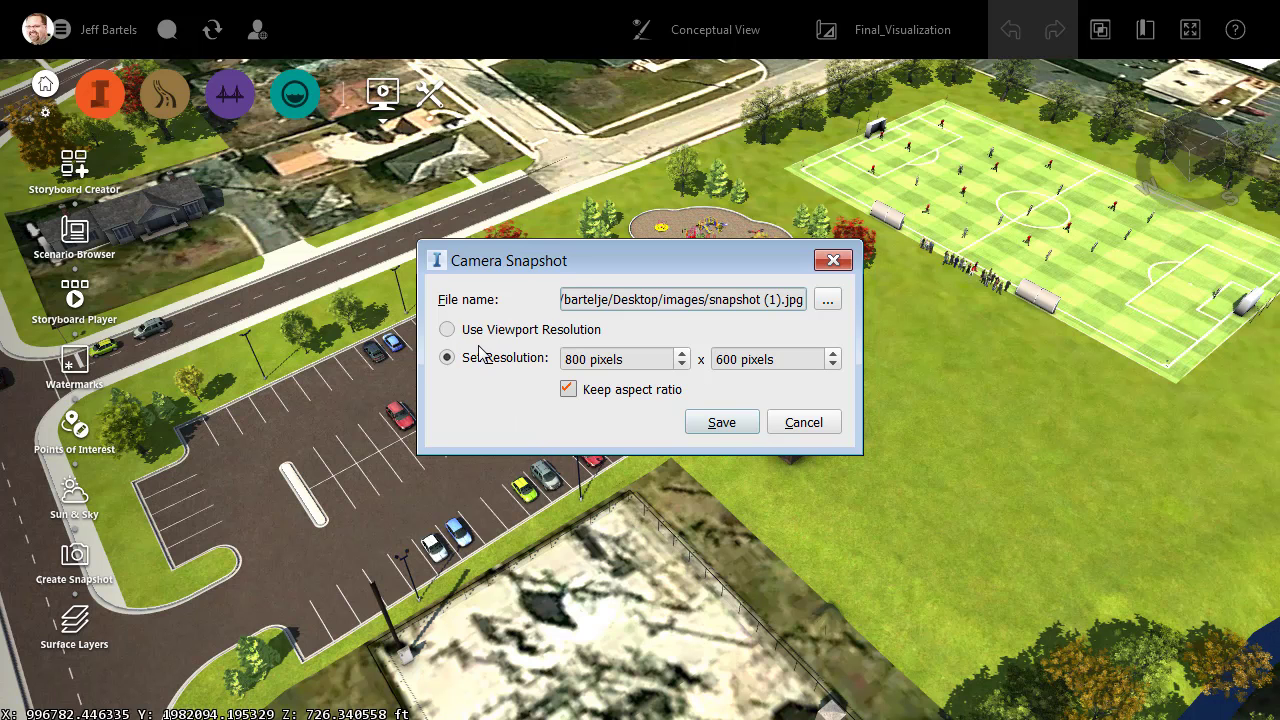
- Unlock Keep aspect ratio and set the snapshot size to 1280 × 720 pixels
{"action": "left_click", "coordinate": [568, 389]}
{"action": "double_click", "coordinate": [588, 360]}
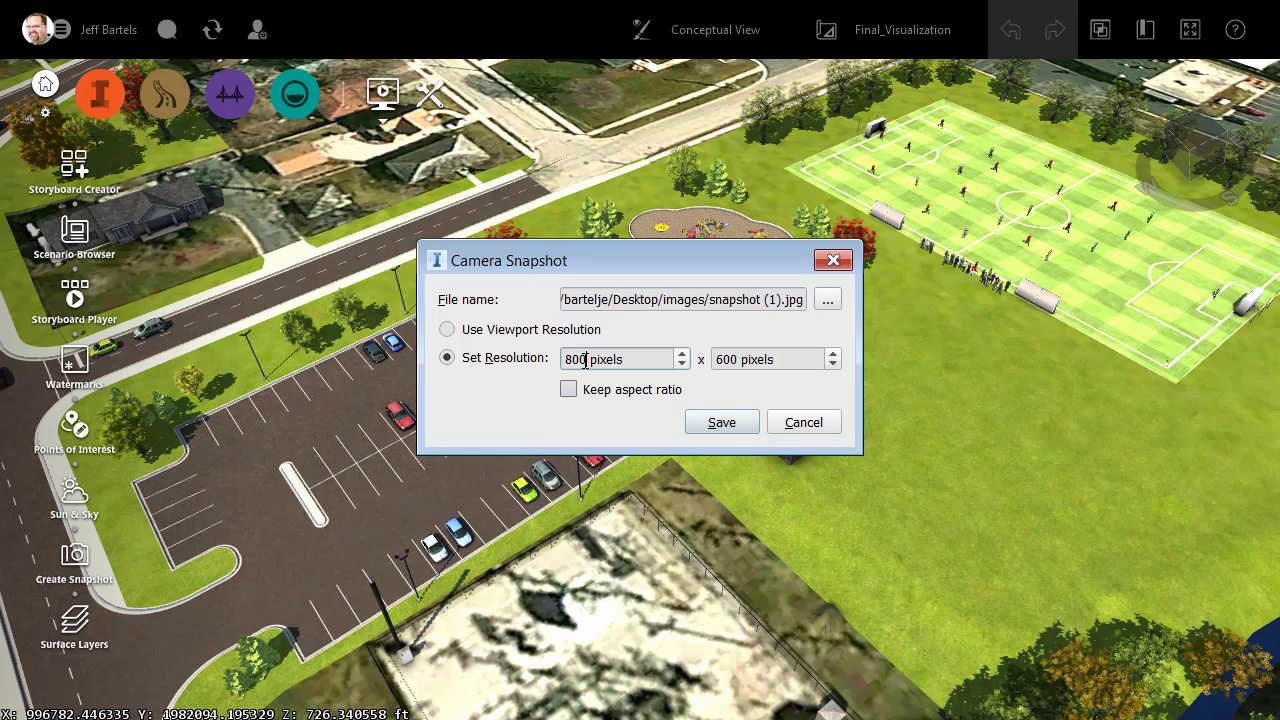
{"action": "key", "text": "BackSpace"}
{"action": "type", "text": "1280"}
{"action": "left_click", "coordinate": [718, 359]}
{"action": "double_click", "coordinate": [712, 359]}
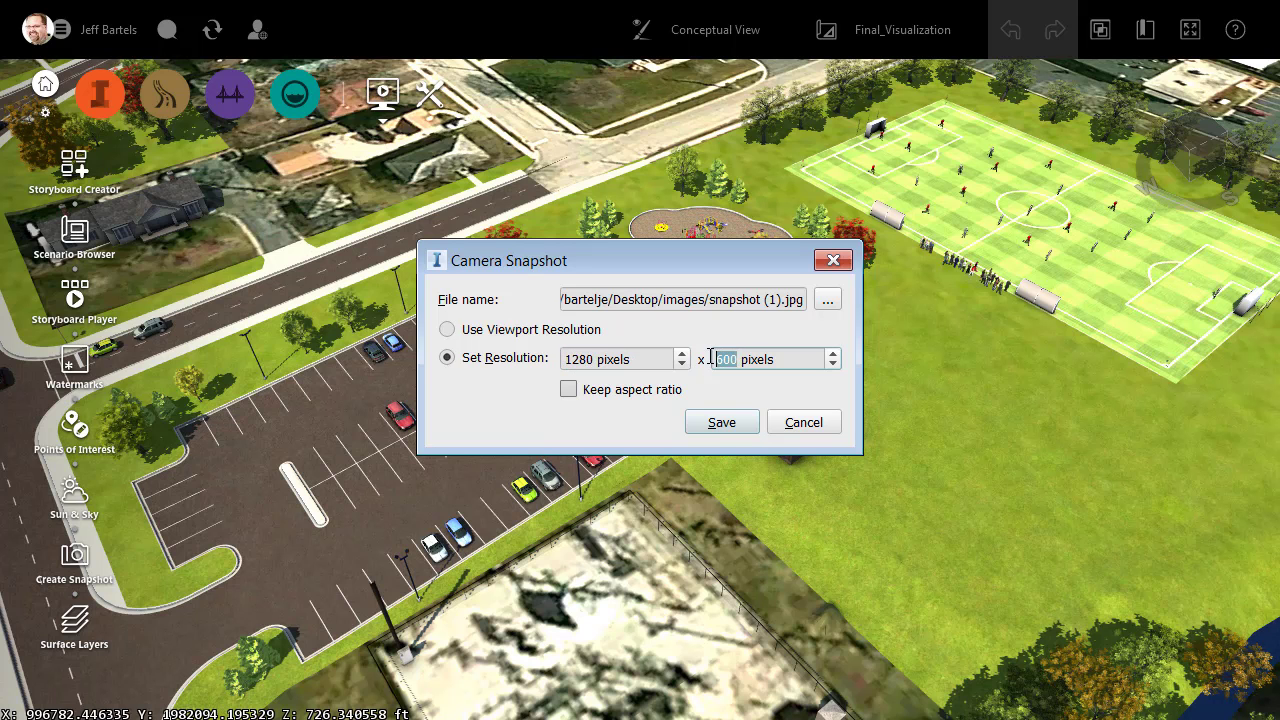
{"action": "type", "text": "720"}
- Save the 1280 × 720 snapshot and open snapshot (1).jpg in Photoshop Elements 13 Editor
{"action": "left_click", "coordinate": [712, 424]}
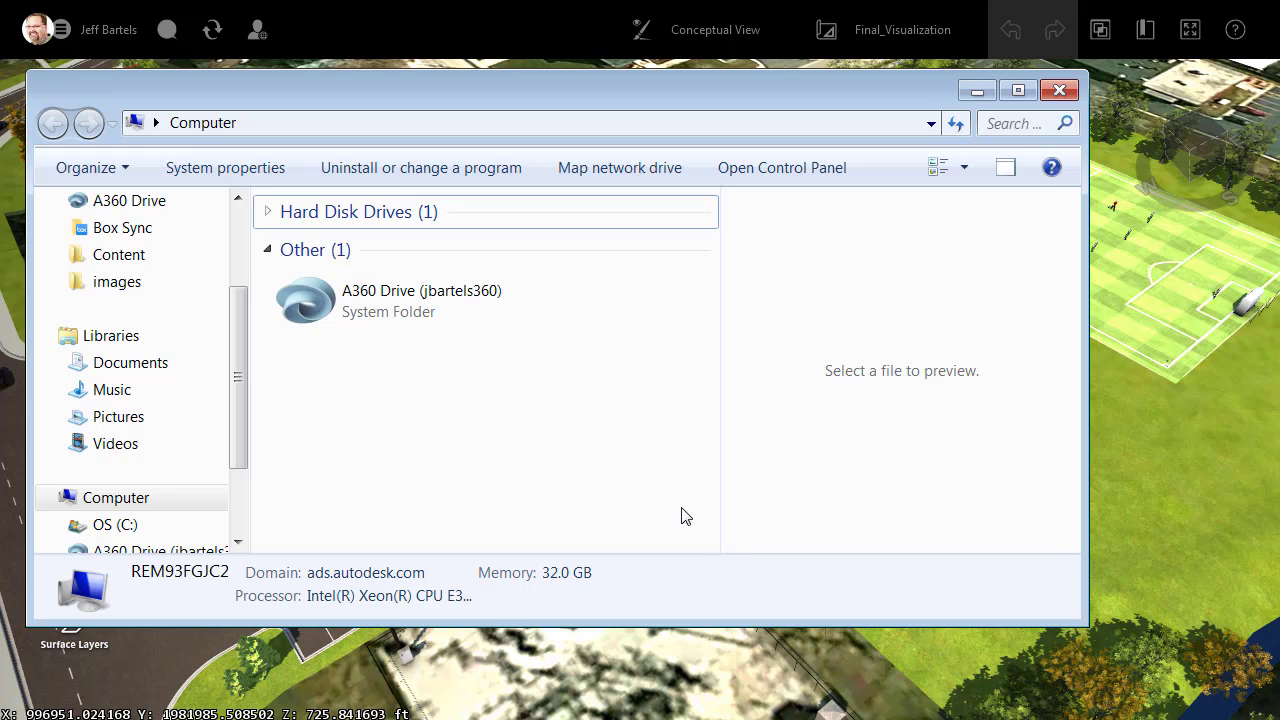
{"action": "left_click", "coordinate": [125, 286]}
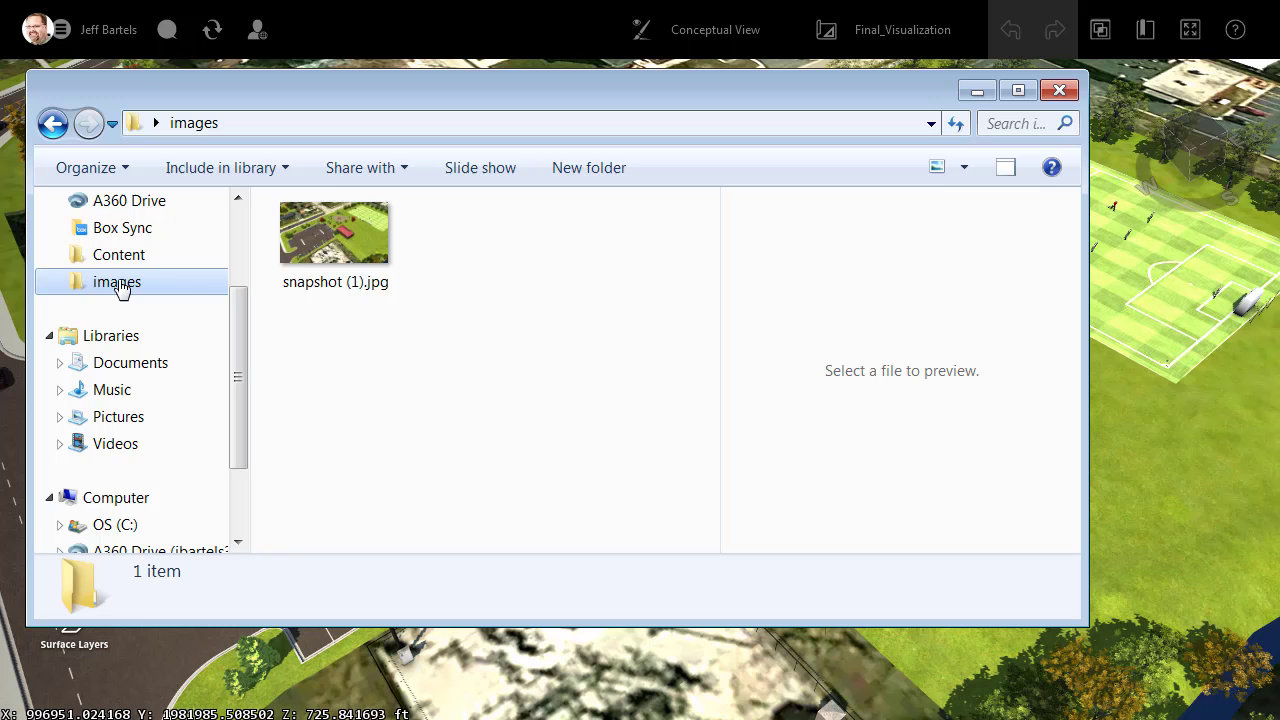
{"action": "left_click", "coordinate": [328, 240]}
{"action": "right_click", "coordinate": [328, 240]}
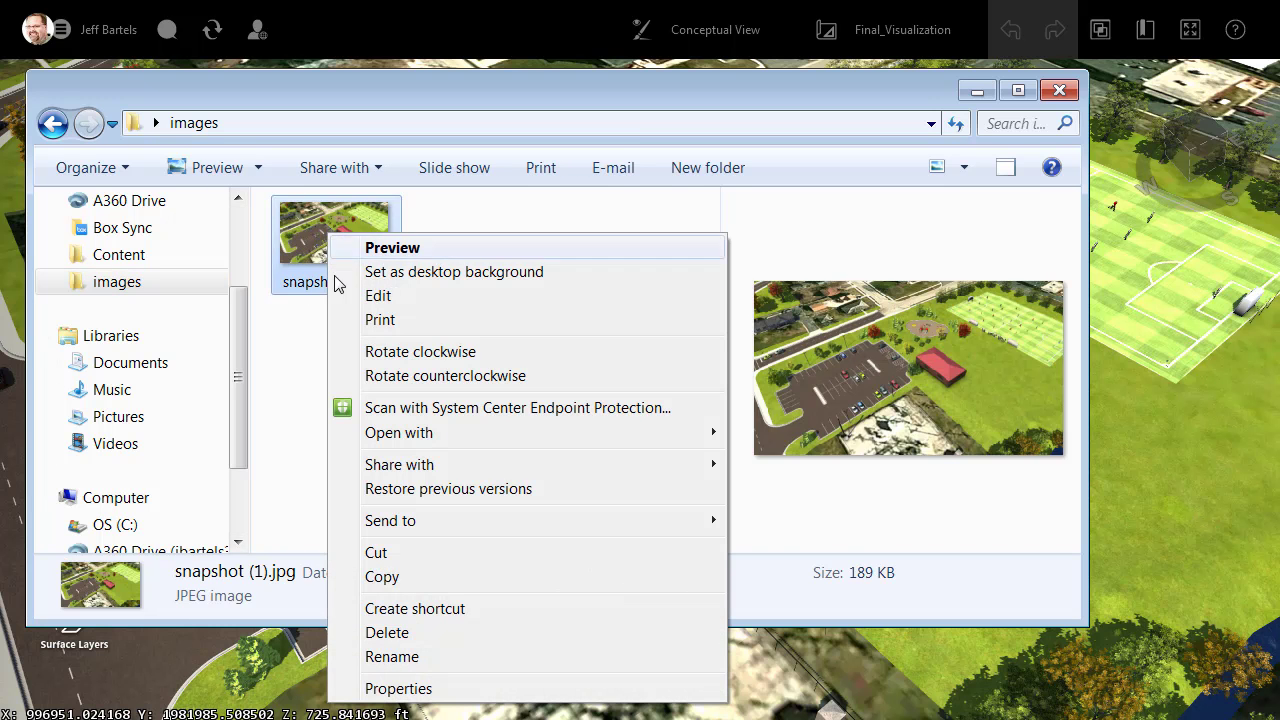
{"action": "mouse_move", "coordinate": [520, 435]}
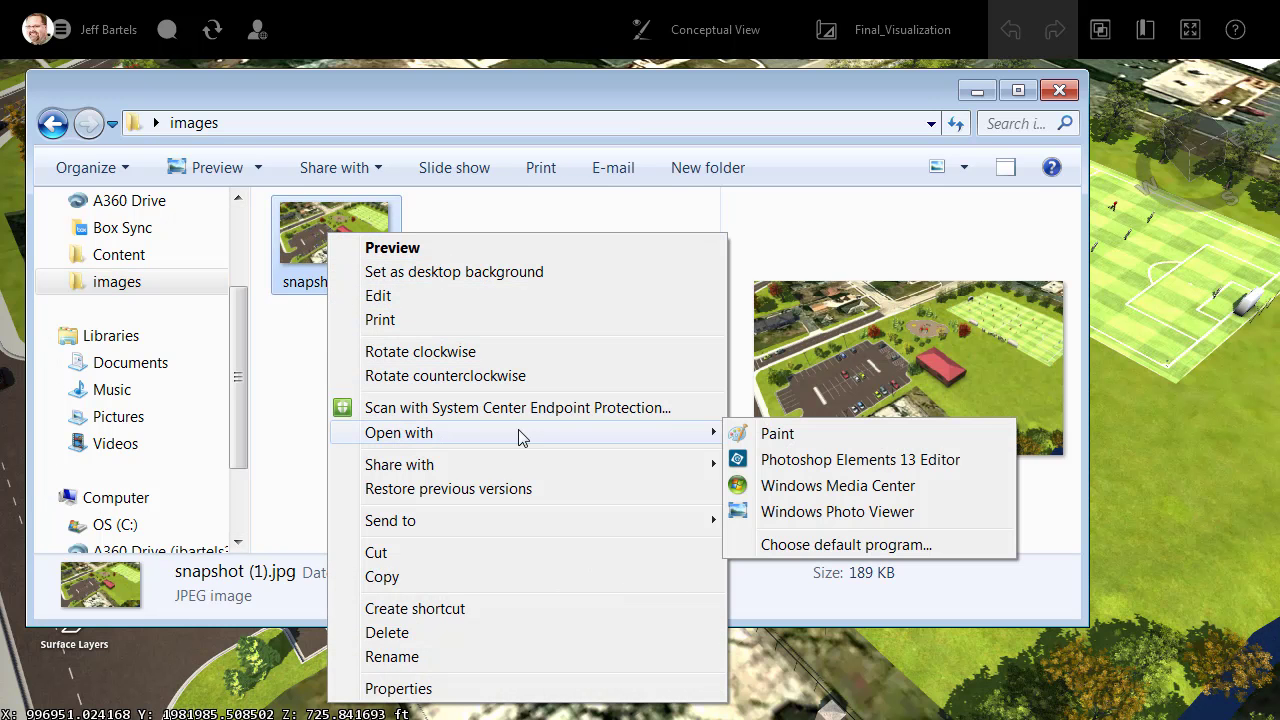
{"action": "left_click", "coordinate": [772, 452]}
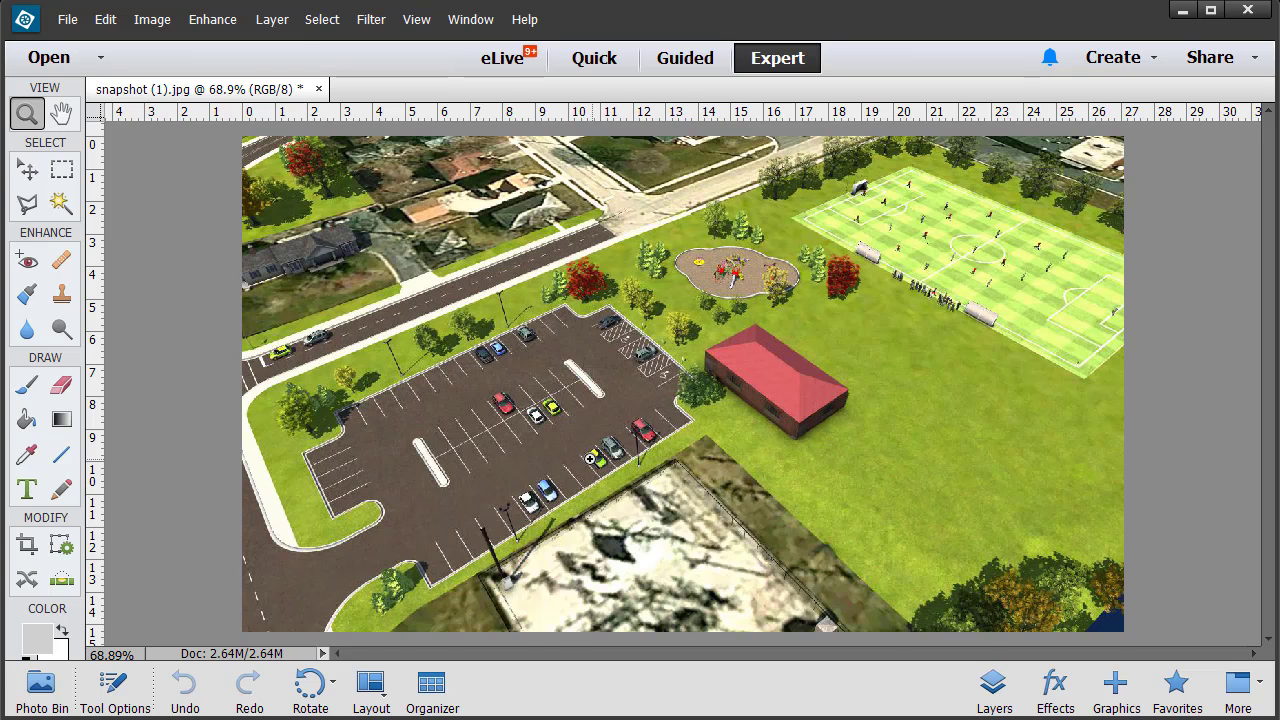
- Zoom in on the yellow car in the parking lot, through 300% up to 500%
{"action": "left_click", "coordinate": [591, 457]}
{"action": "left_click", "coordinate": [594, 458]}
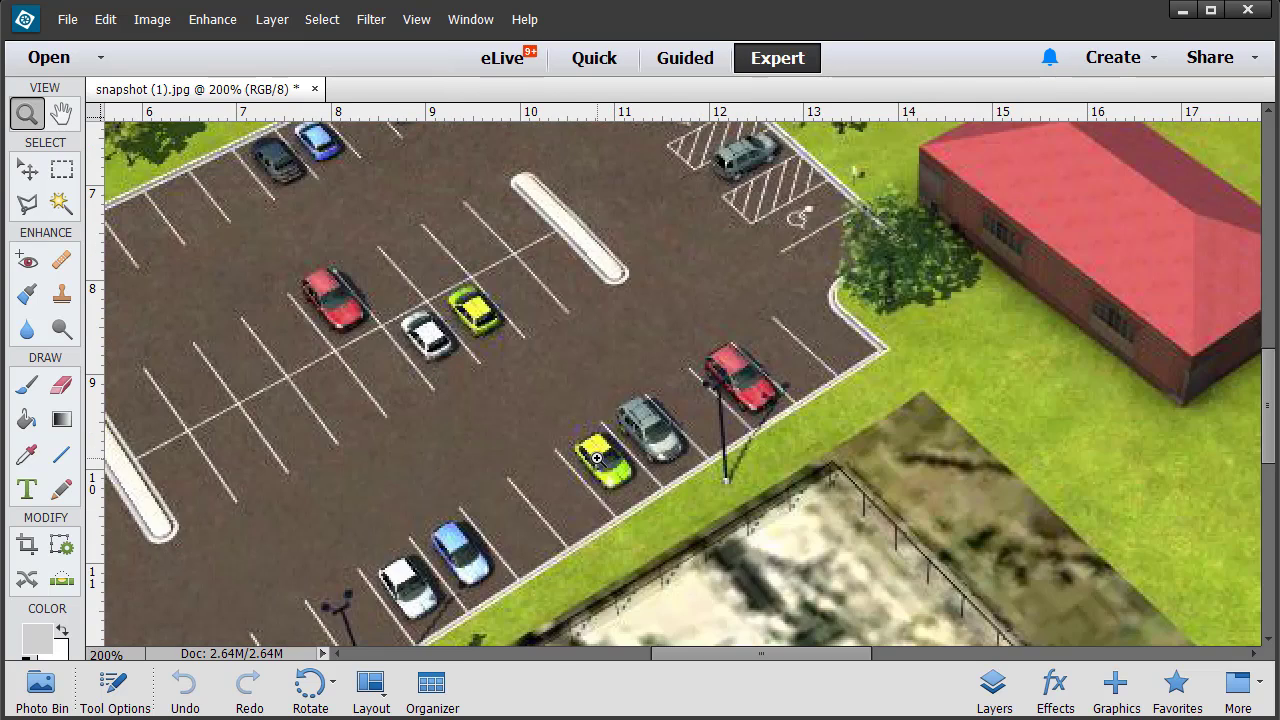
{"action": "left_click", "coordinate": [596, 458]}
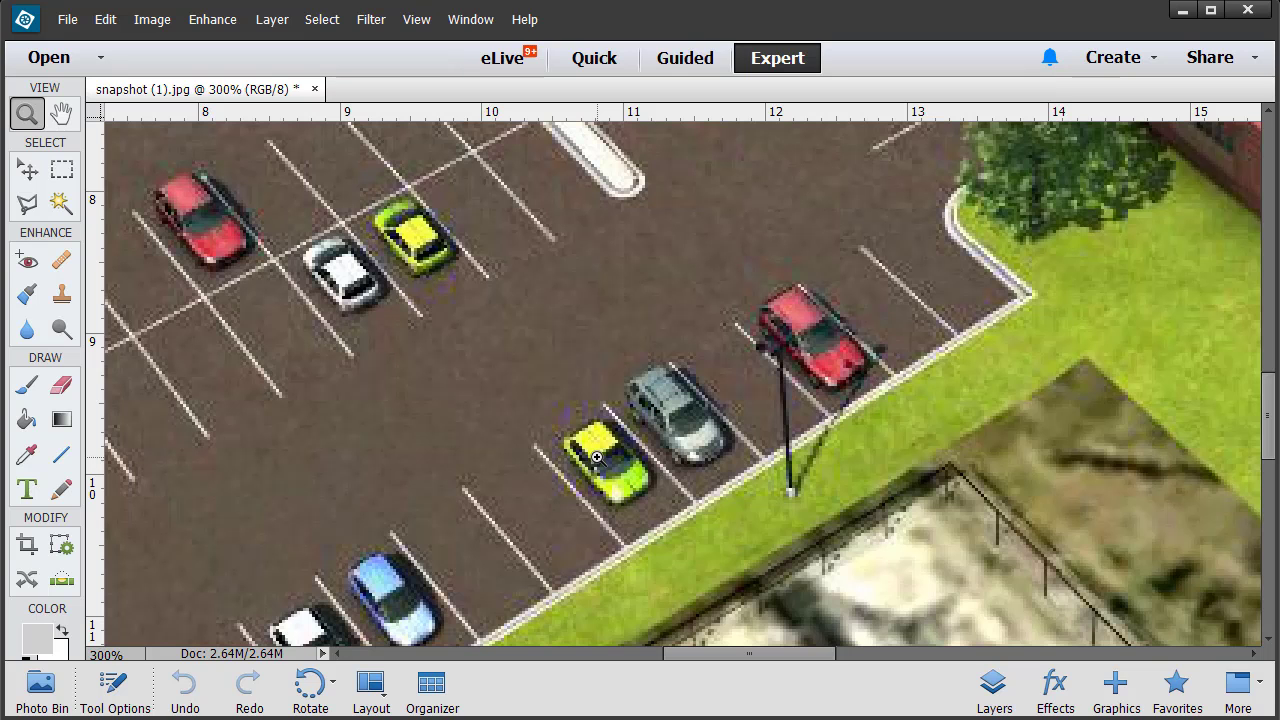
{"action": "left_click", "coordinate": [610, 459]}
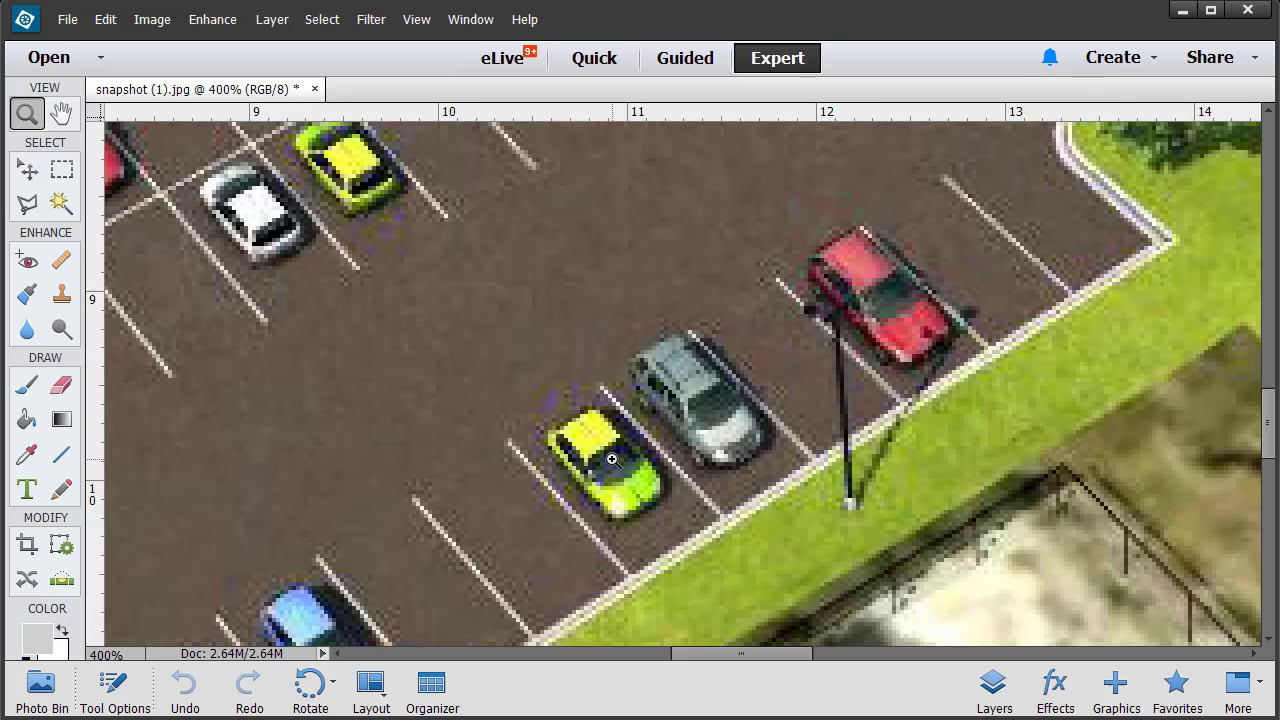
{"action": "left_click", "coordinate": [611, 459]}
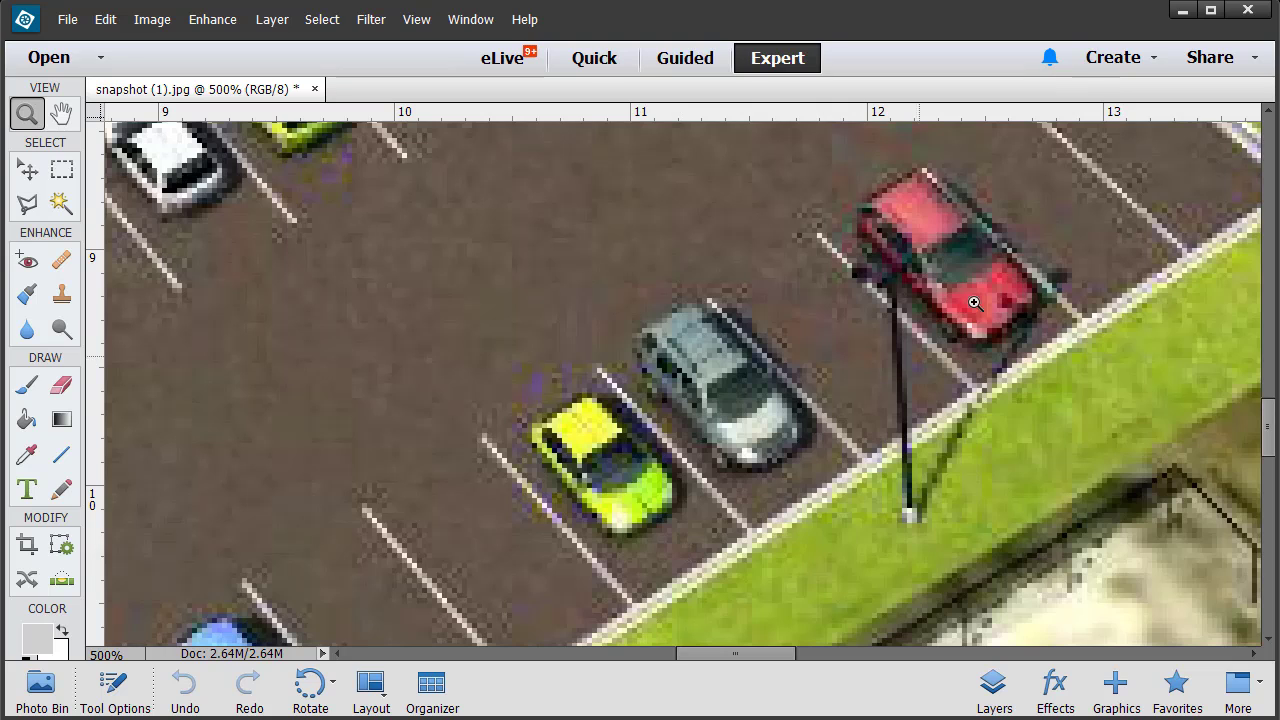
- Start a new InfraWorks camera snapshot sized 25600 × 14400 pixels
{"action": "left_click", "coordinate": [1180, 16]}
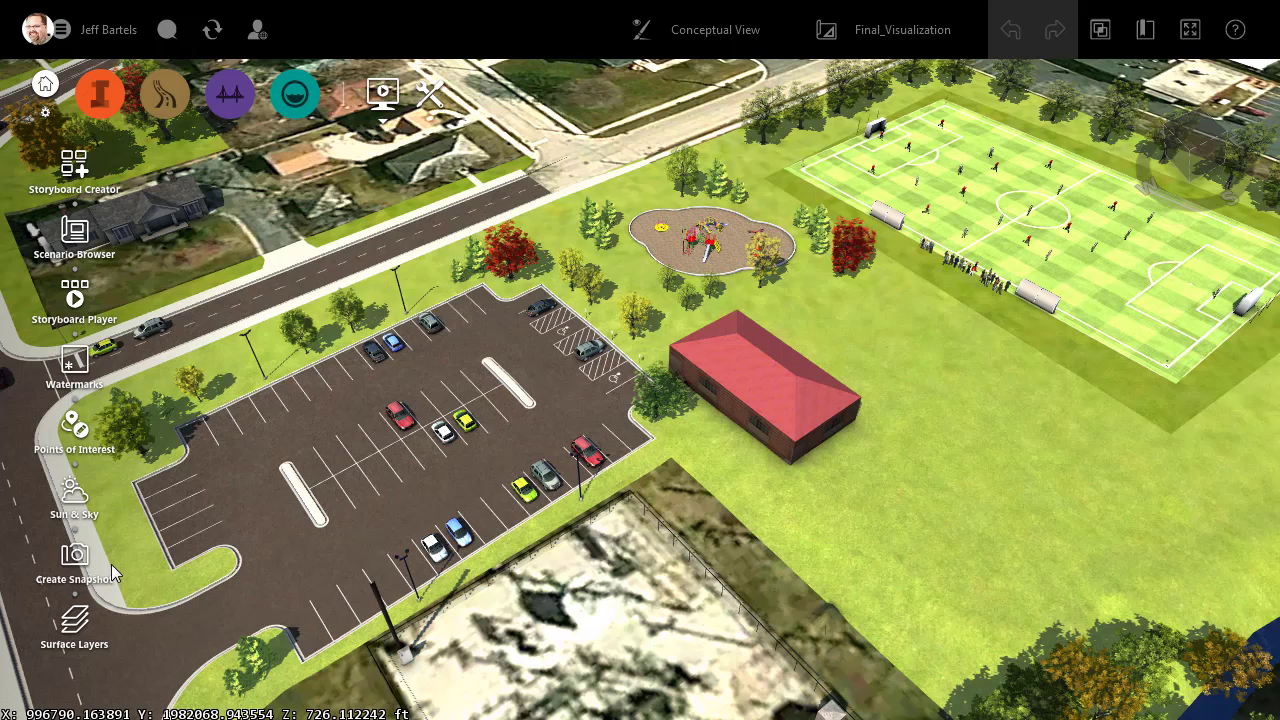
{"action": "left_click", "coordinate": [111, 566]}
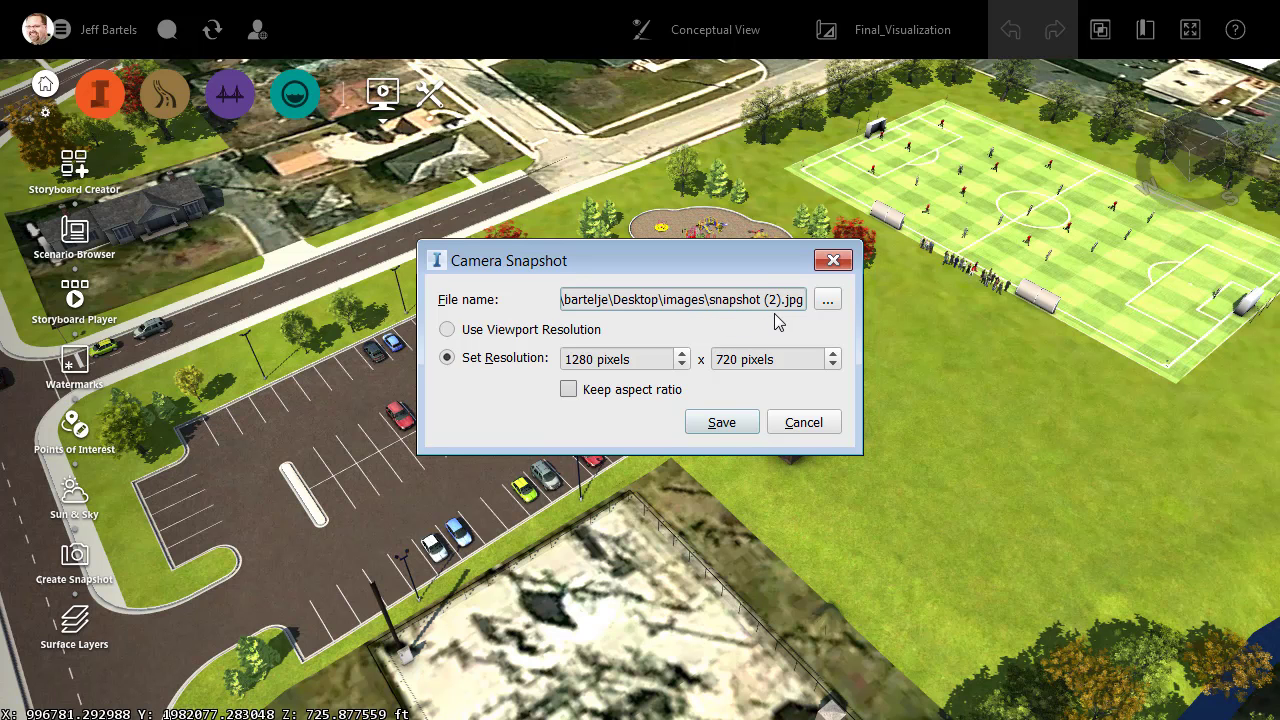
{"action": "left_click_drag", "start_coordinate": [595, 357], "coordinate": [566, 359]}
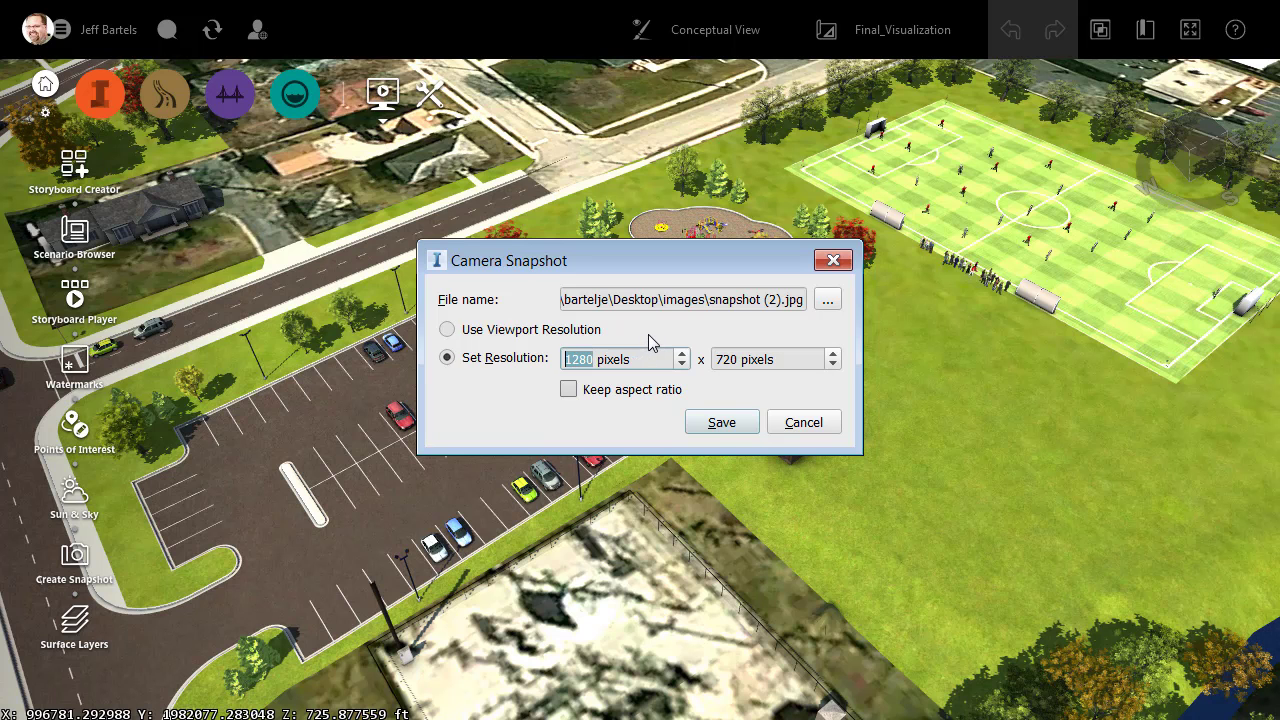
{"action": "type", "text": "25600"}
{"action": "left_click_drag", "start_coordinate": [737, 359], "coordinate": [716, 358]}
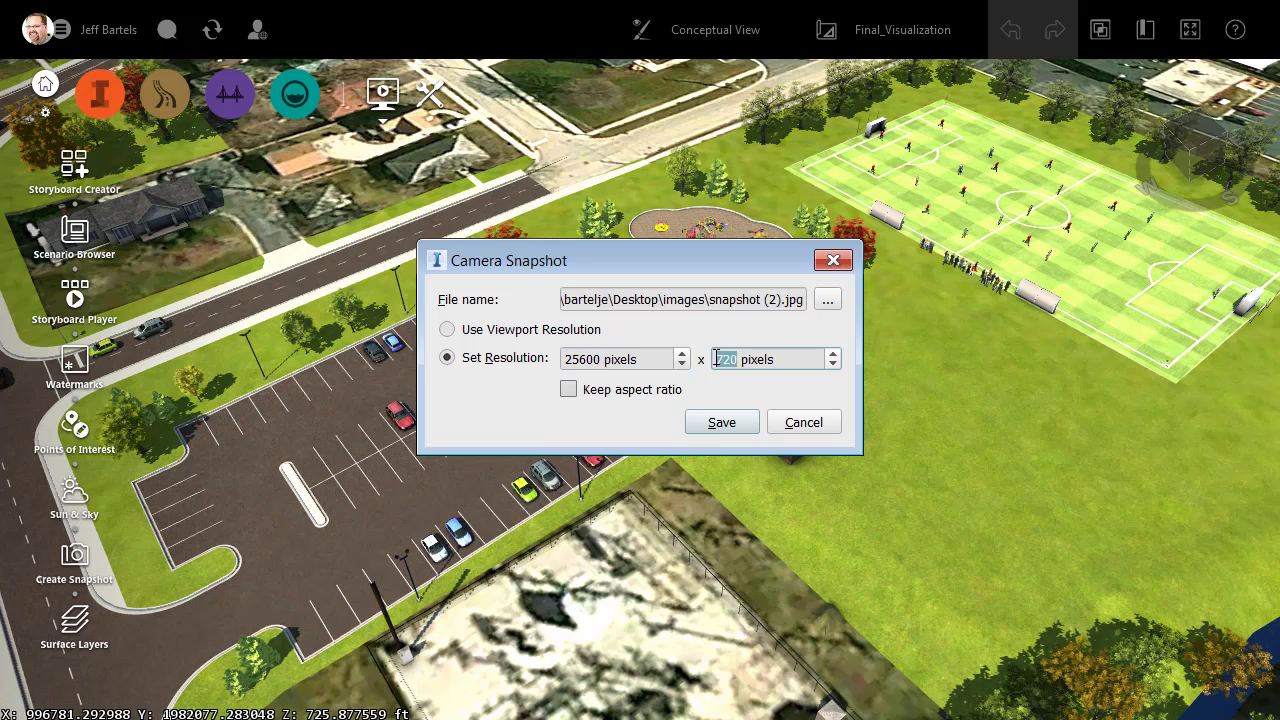
{"action": "type", "text": "14400"}
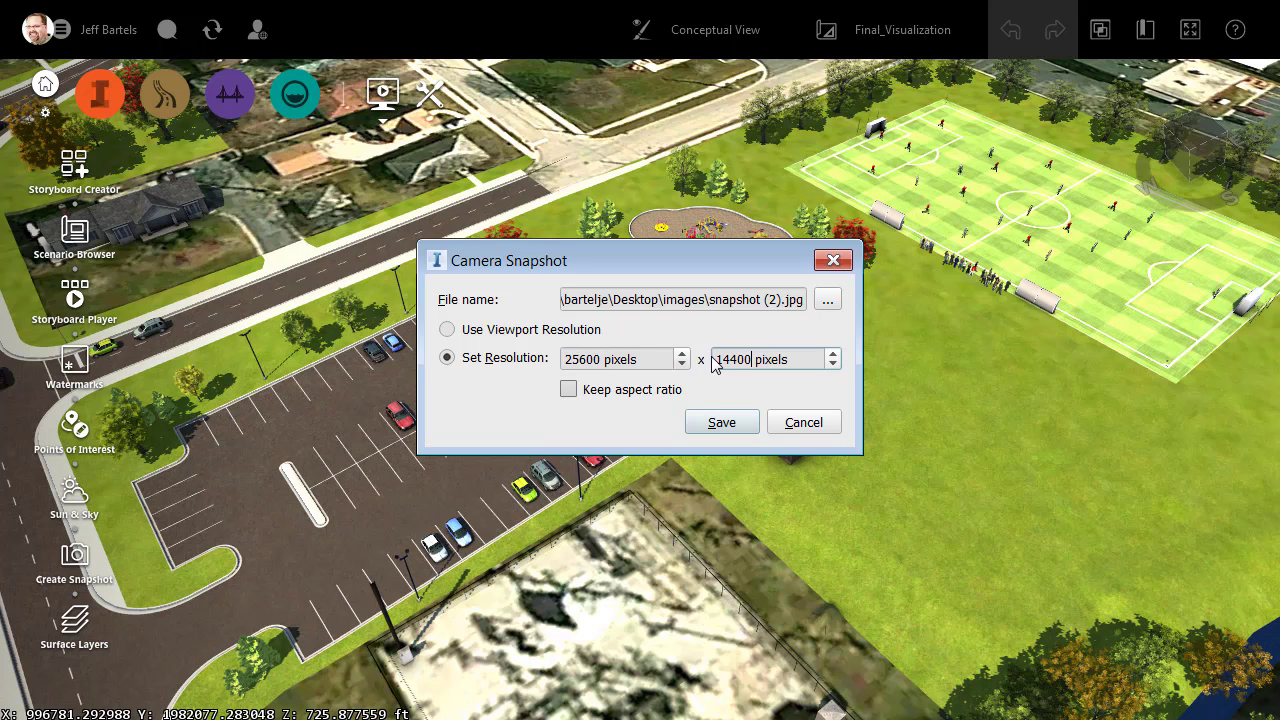
- Save snapshot (2).jpg at 25600 × 14400 and let it finish rendering
{"action": "left_click", "coordinate": [718, 423]}
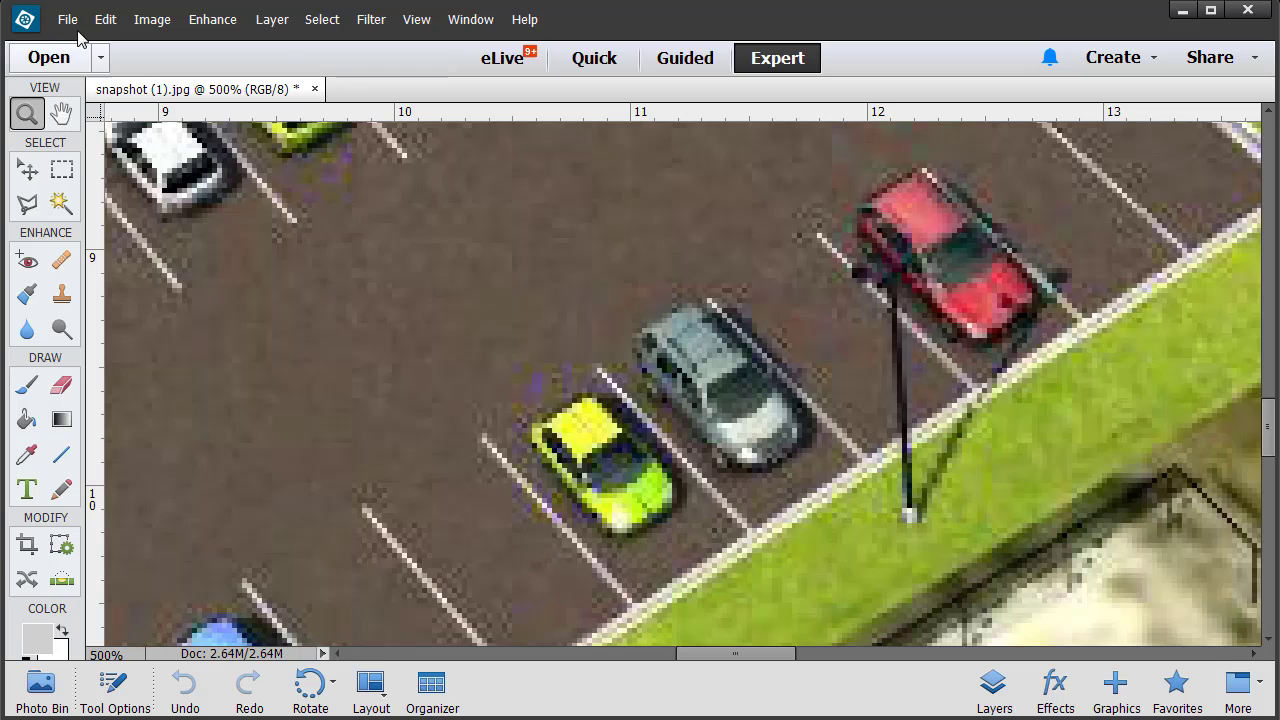
- Open snapshot (2).jpg from the images folder via File > Open
{"action": "left_click", "coordinate": [67, 20]}
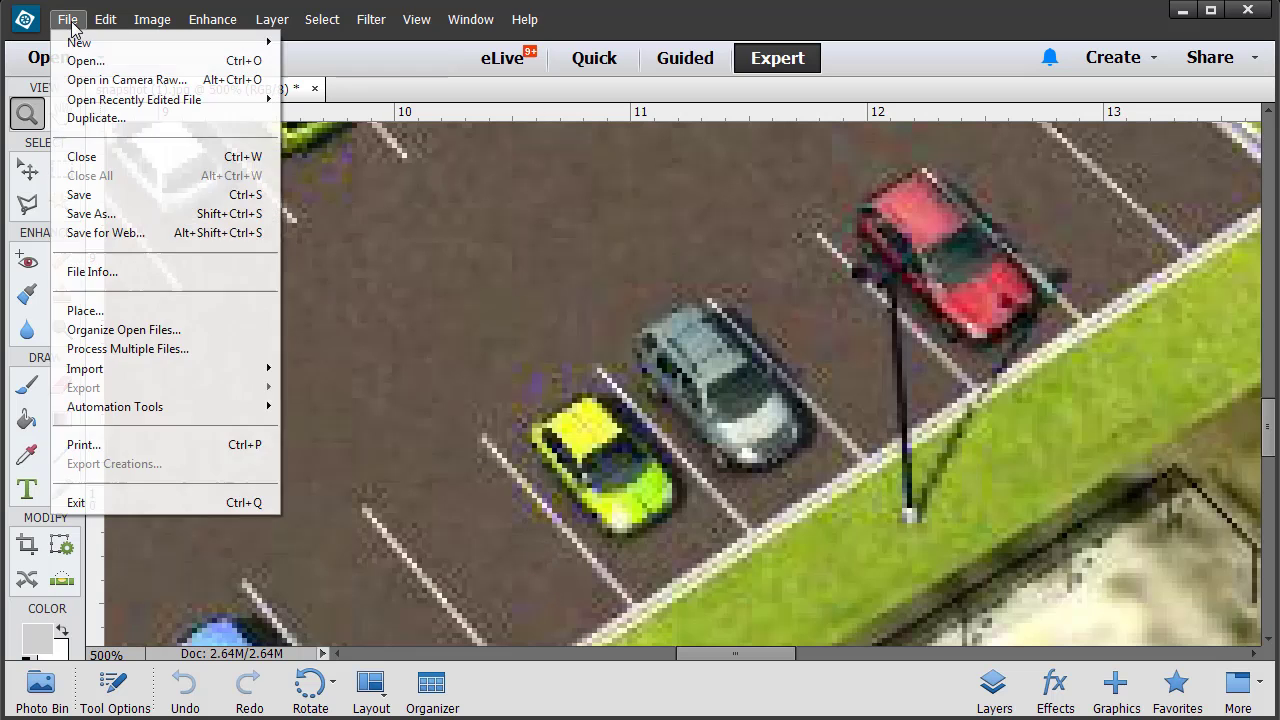
{"action": "left_click", "coordinate": [85, 61]}
{"action": "left_click", "coordinate": [463, 243]}
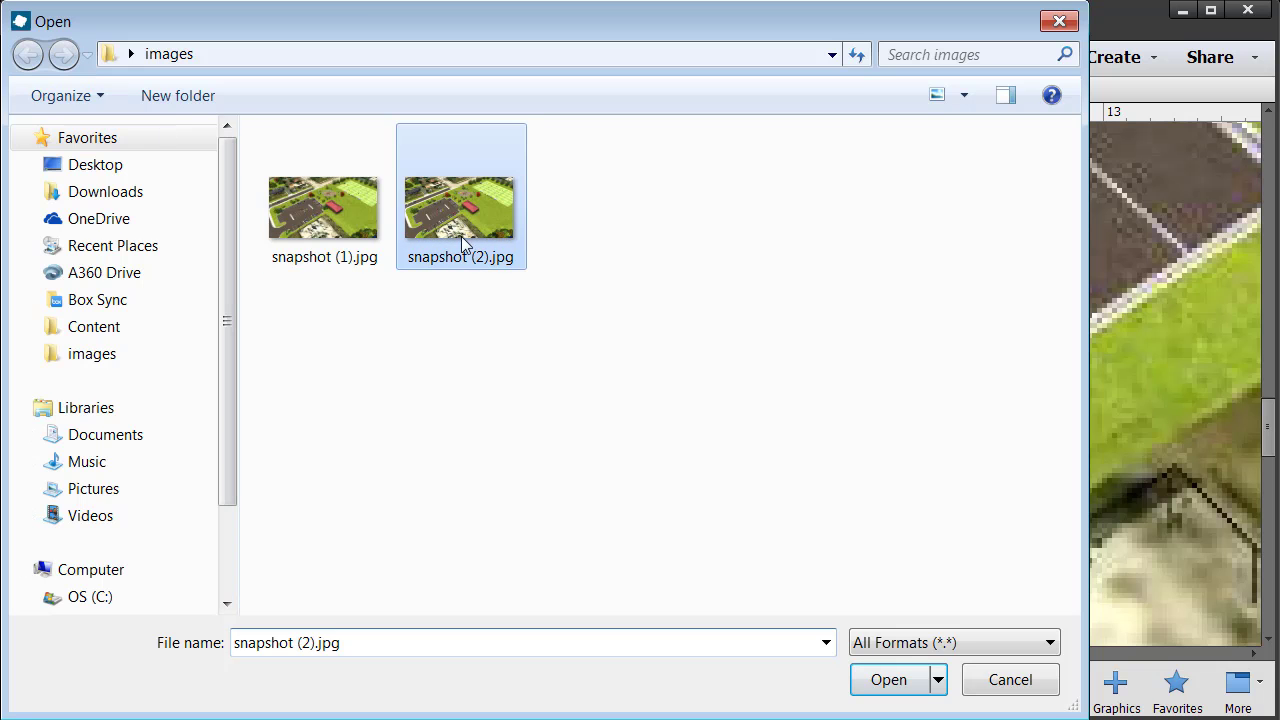
{"action": "left_click", "coordinate": [886, 684]}
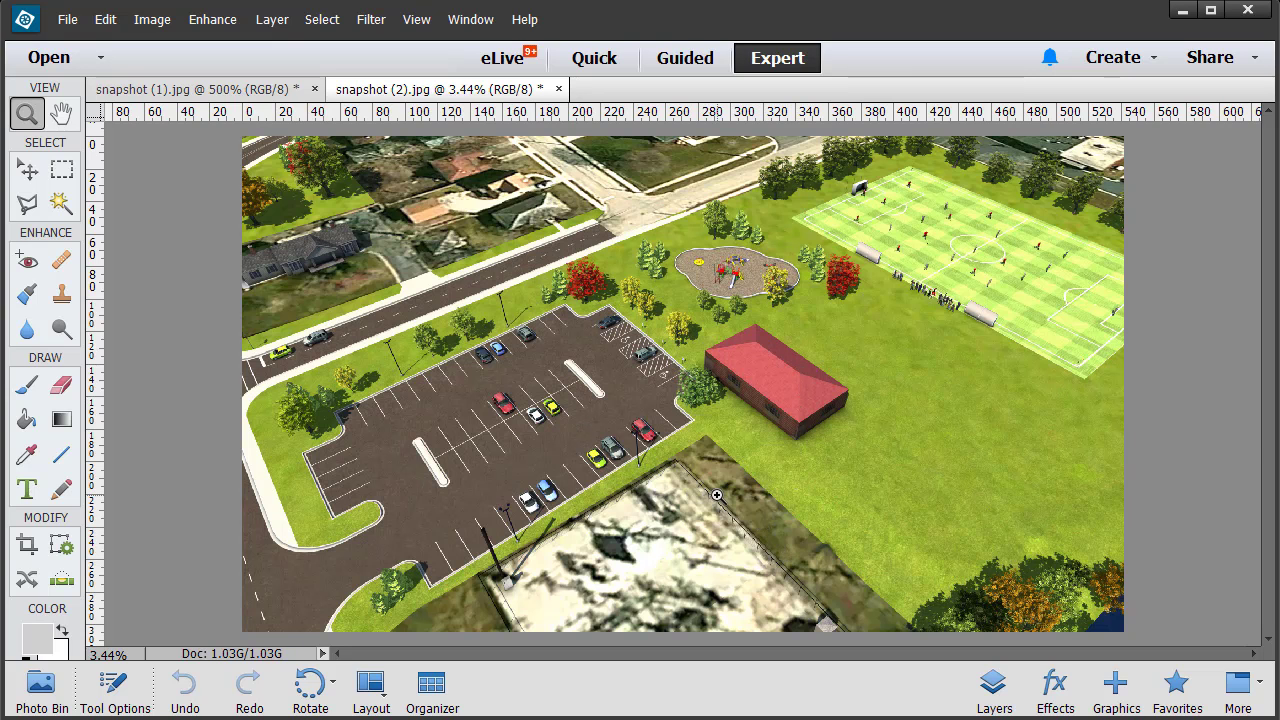
- Zoom snapshot (2).jpg in around the yellow car up to 16.7%
{"action": "left_click", "coordinate": [585, 456]}
{"action": "left_click", "coordinate": [585, 456]}
{"action": "left_click", "coordinate": [587, 456]}
{"action": "left_click", "coordinate": [592, 457]}
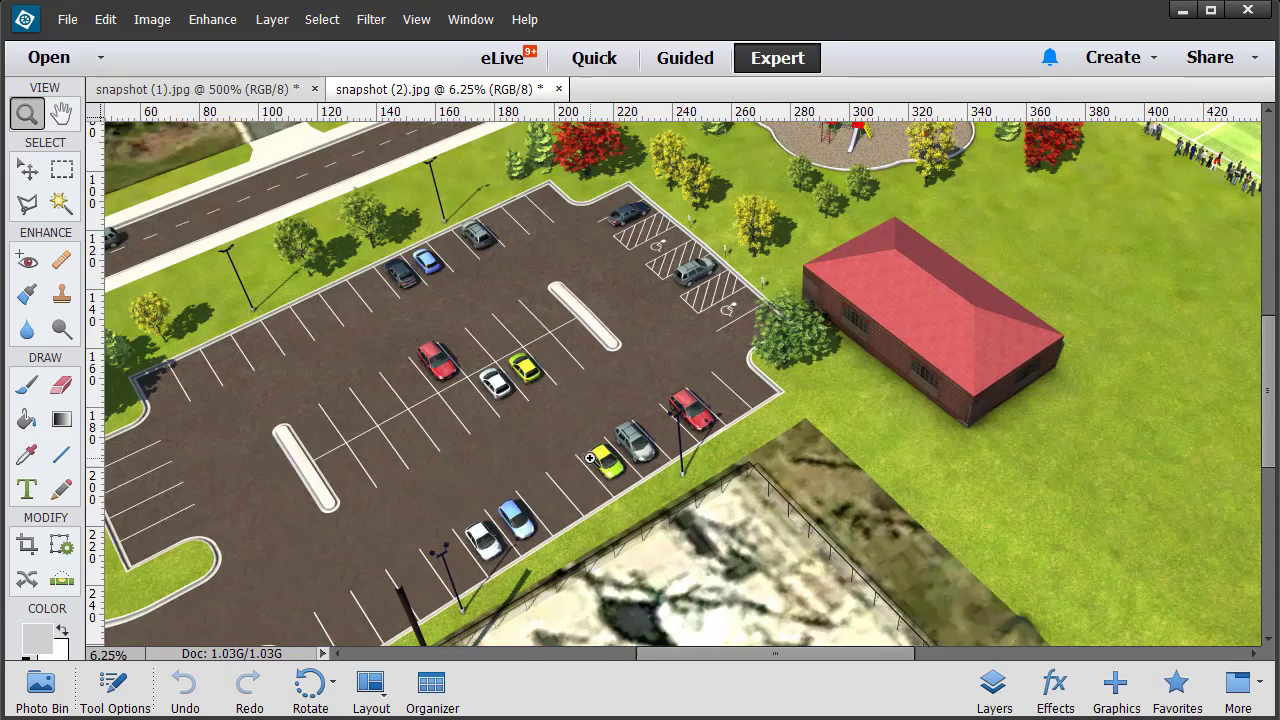
{"action": "left_click", "coordinate": [597, 456]}
{"action": "left_click", "coordinate": [594, 454]}
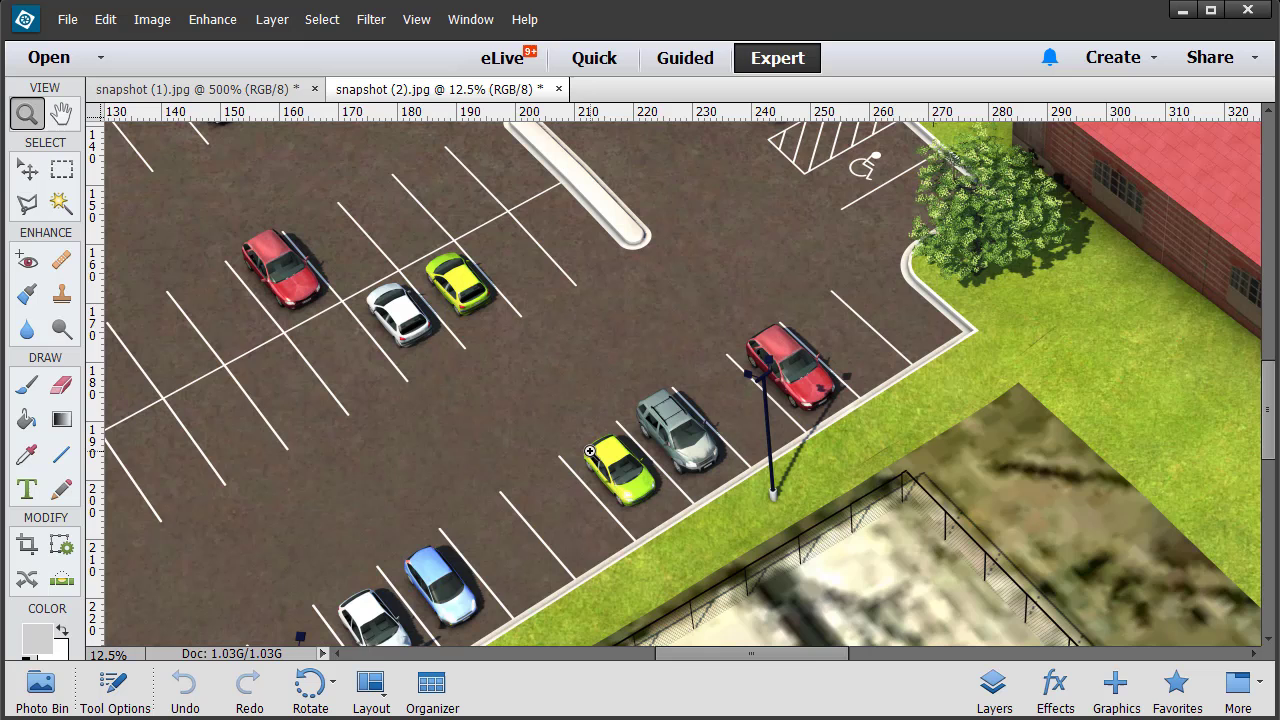
{"action": "left_click", "coordinate": [590, 452]}
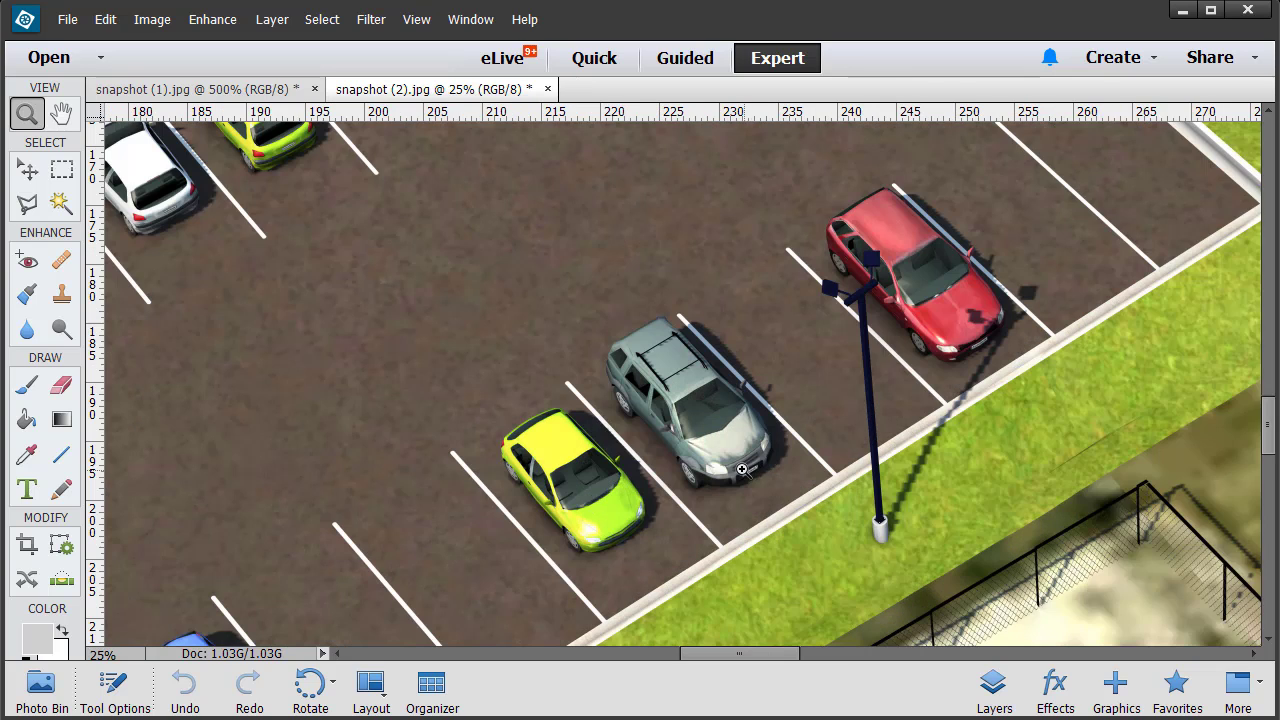
- Zoom in on the grey car's front through 100% and 200% to 300%
{"action": "left_click", "coordinate": [745, 472]}
{"action": "left_click", "coordinate": [743, 470]}
{"action": "left_click", "coordinate": [752, 476]}
{"action": "left_click", "coordinate": [757, 478]}
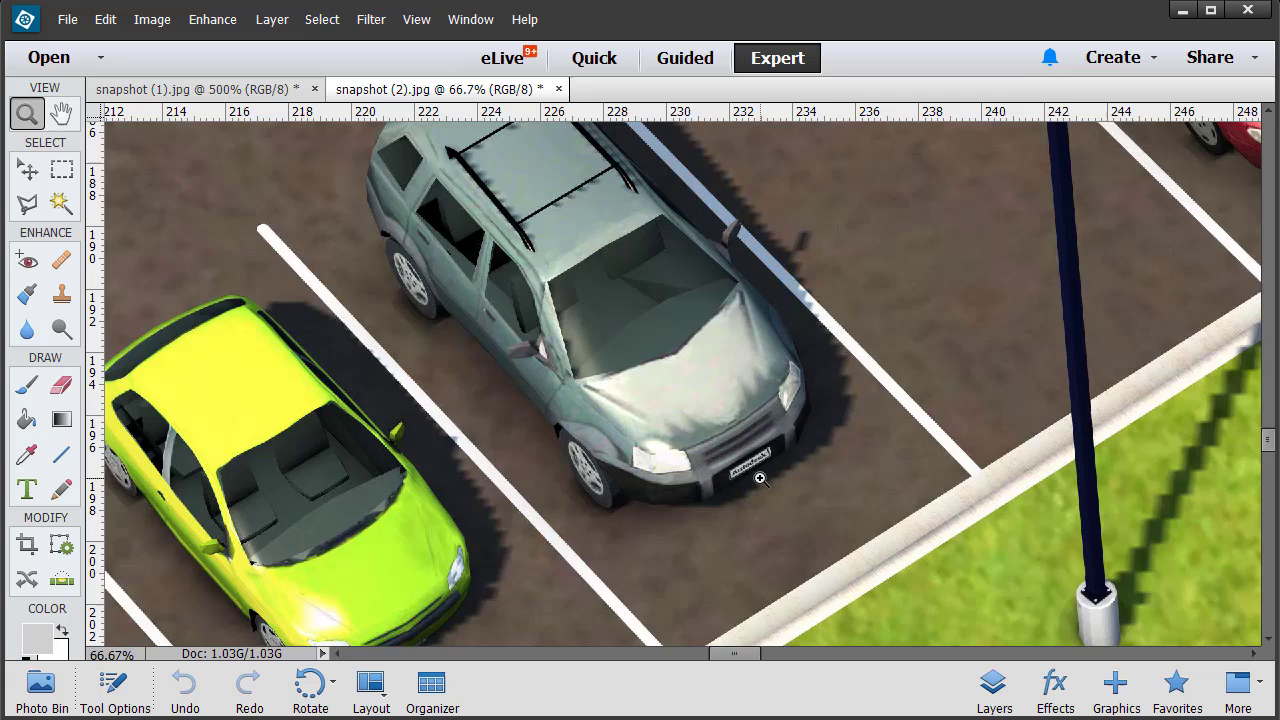
{"action": "left_click", "coordinate": [760, 479]}
{"action": "left_click", "coordinate": [760, 479]}
{"action": "left_click", "coordinate": [760, 479]}
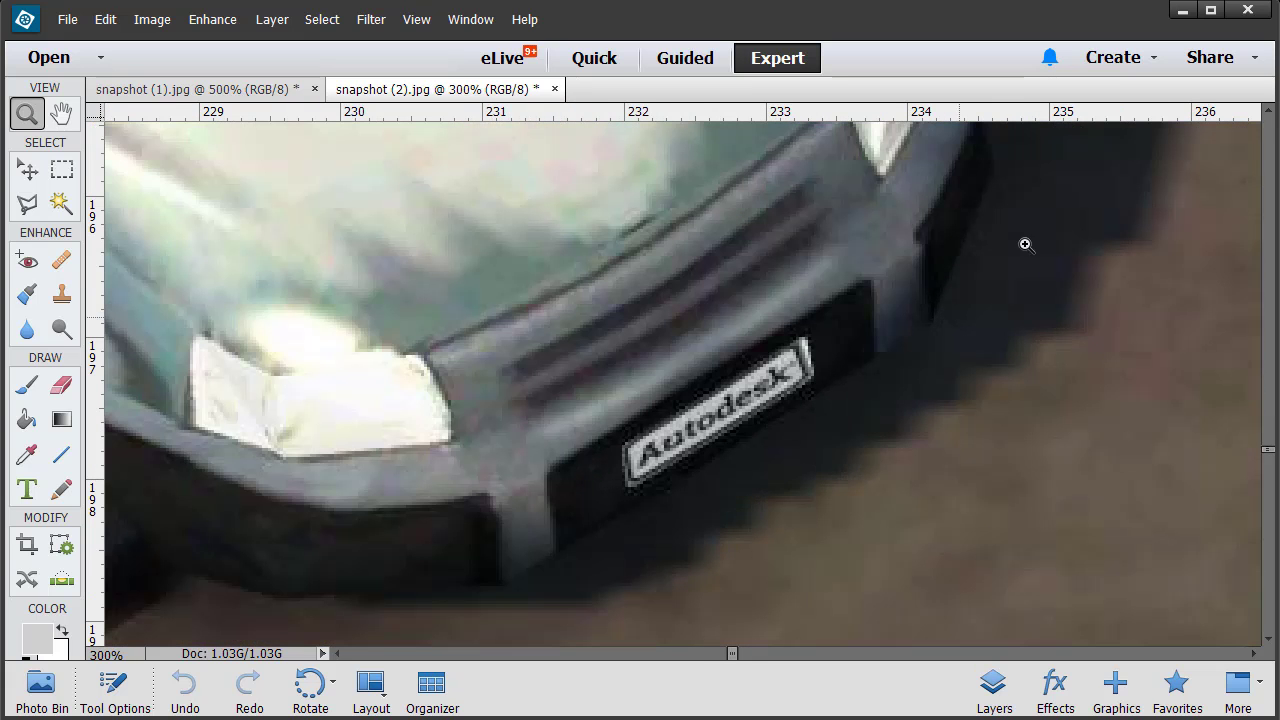
- Minimize Photoshop Elements so the InfraWorks park model is in front
{"action": "left_click", "coordinate": [1182, 14]}
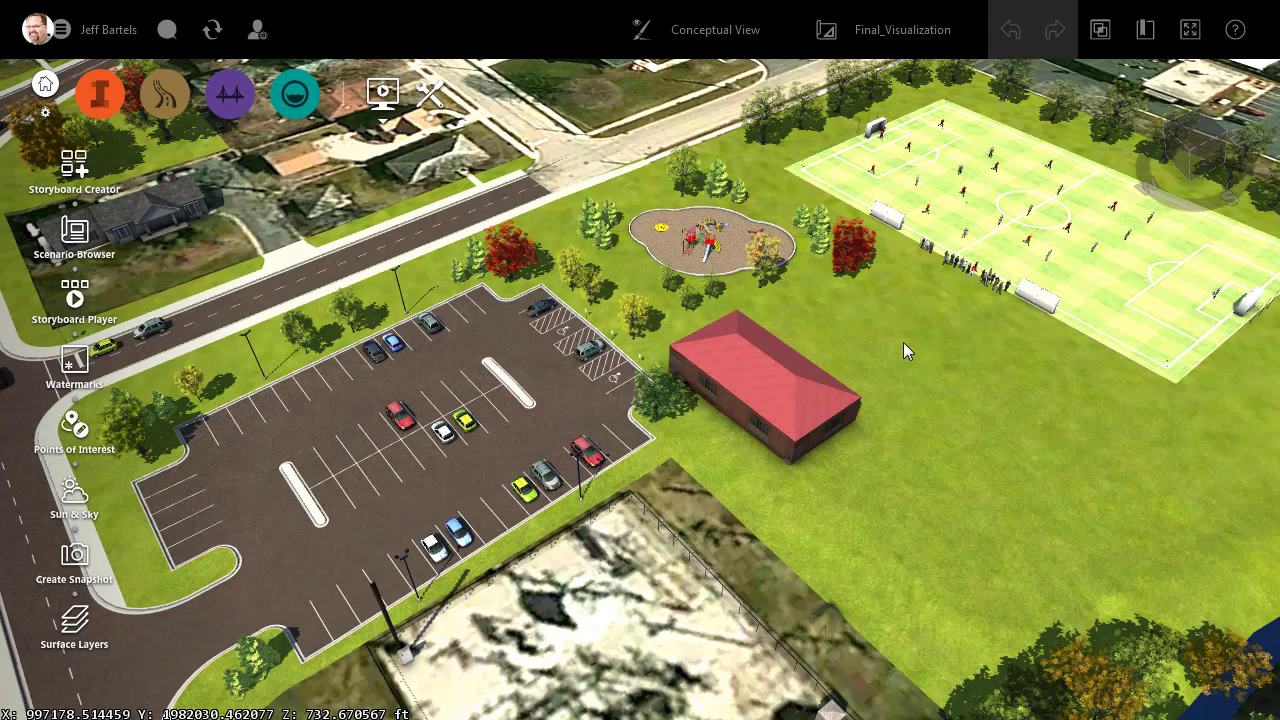